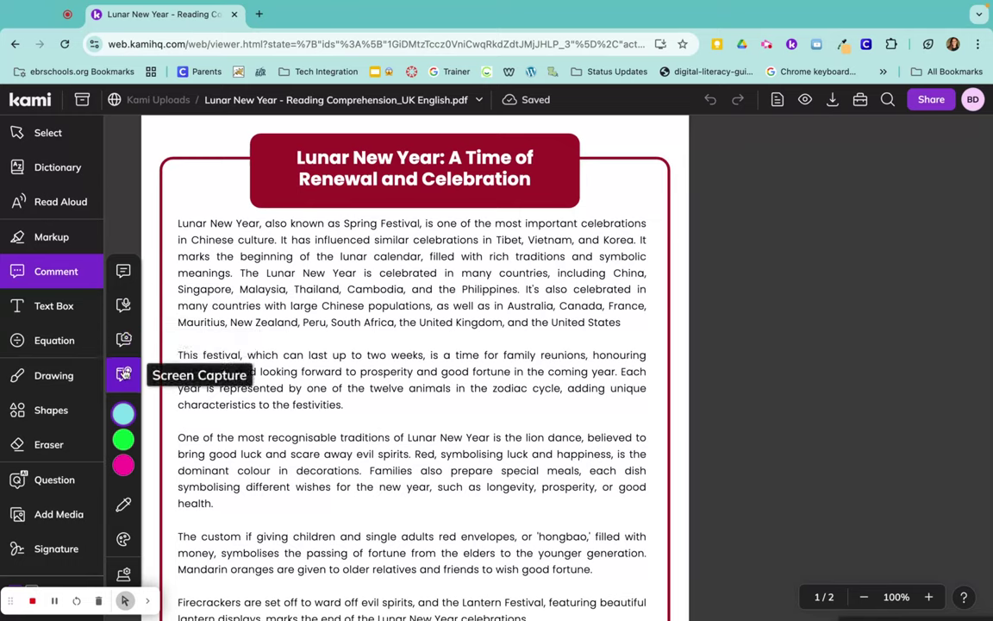
Step: Switch the Comment tool to Text Comment for the Lunar New Year reading
{"action": "left_click", "coordinate": [123, 373]}
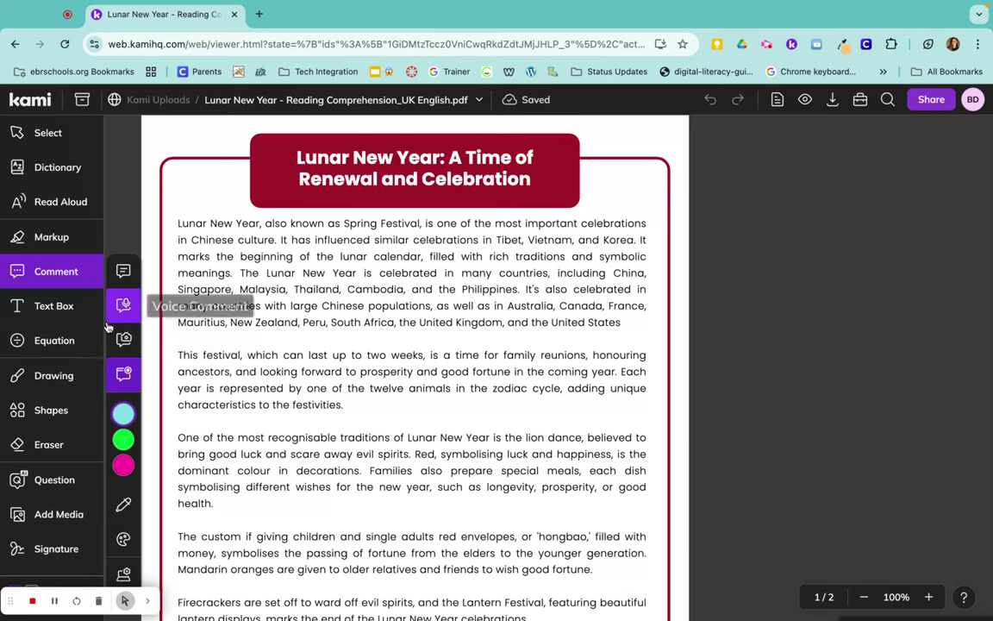
{"action": "left_click", "coordinate": [134, 275]}
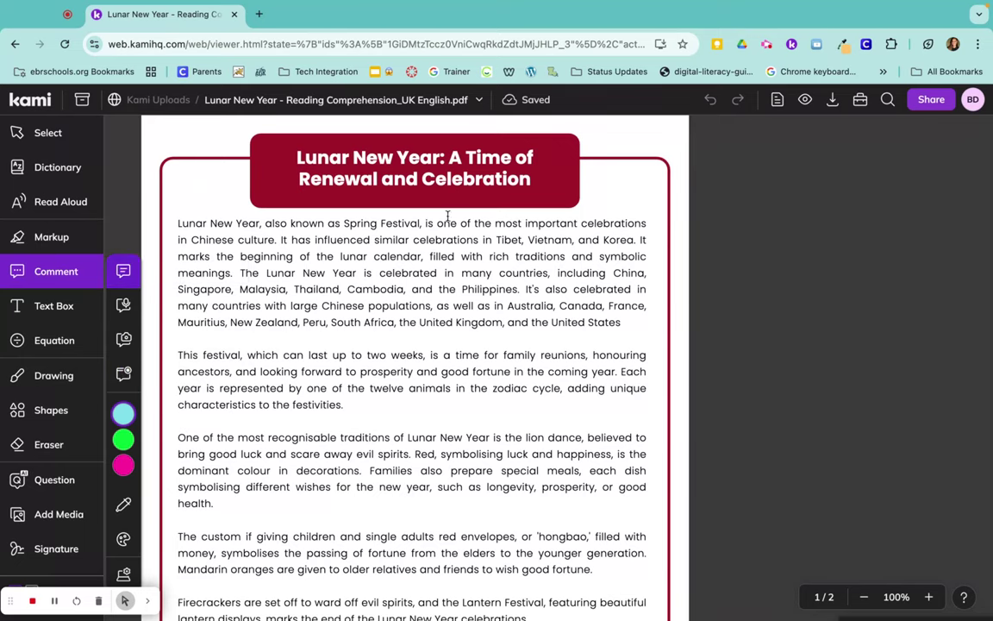
Step: Pin a comment in the top-right margin reading 'Do your best!', post it, and reopen it
{"action": "left_click", "coordinate": [625, 178]}
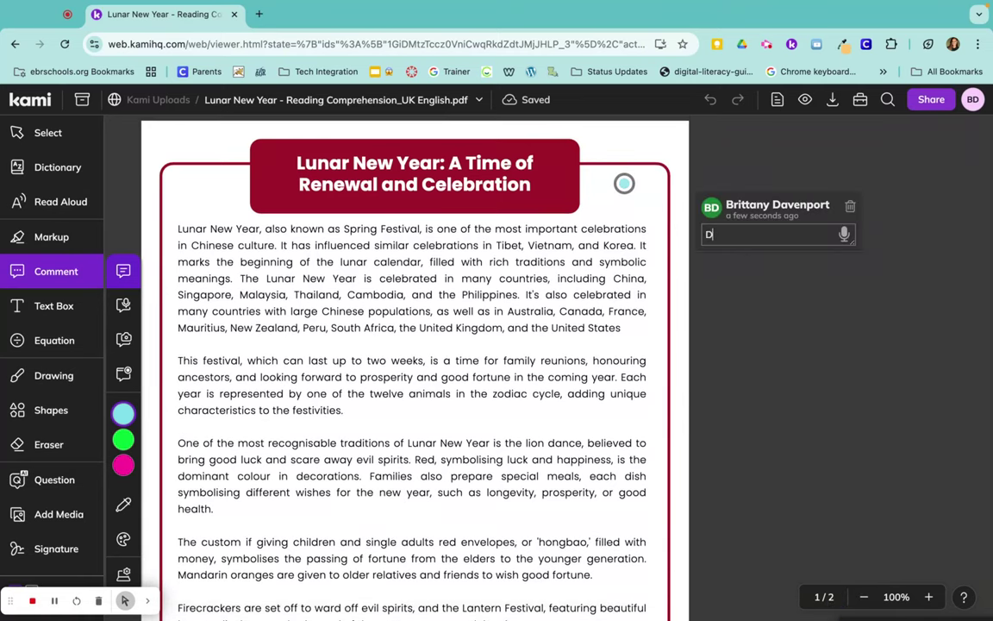
{"action": "type", "text": "Do you r best!"}
{"action": "left_click", "coordinate": [696, 272]}
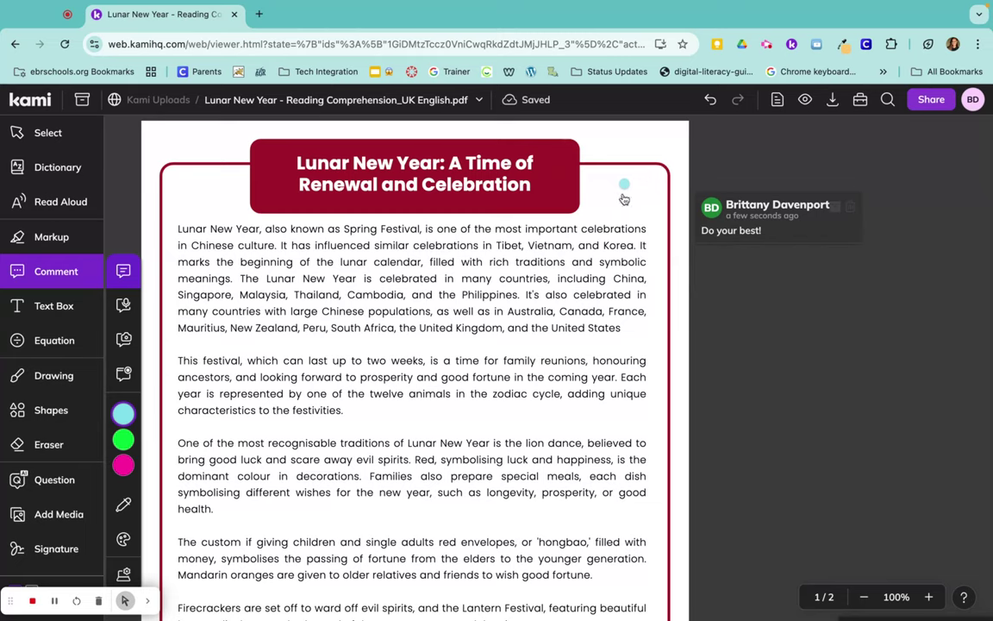
{"action": "mouse_move", "coordinate": [624, 195]}
{"action": "left_click", "coordinate": [625, 183]}
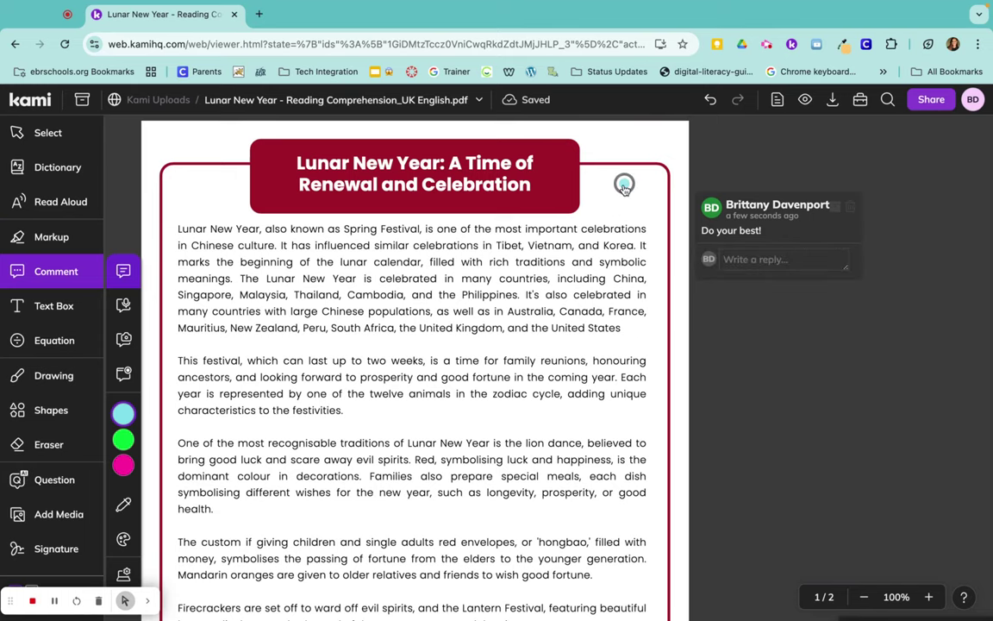
Step: Record a 14-second voice comment on the first line of the opening paragraph
{"action": "left_click", "coordinate": [123, 306]}
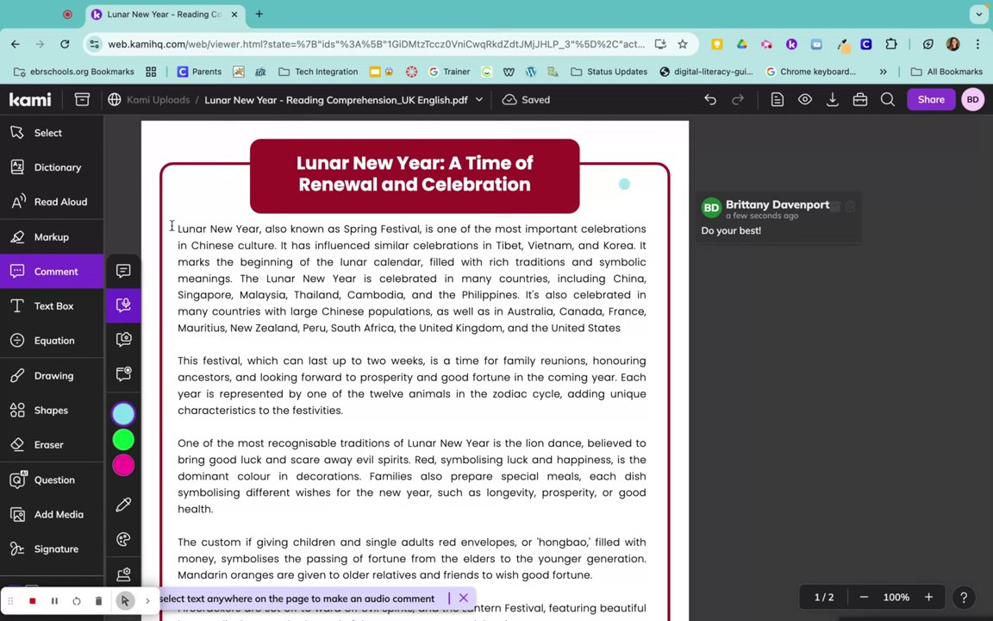
{"action": "left_click_drag", "start_coordinate": [171, 225], "coordinate": [661, 238]}
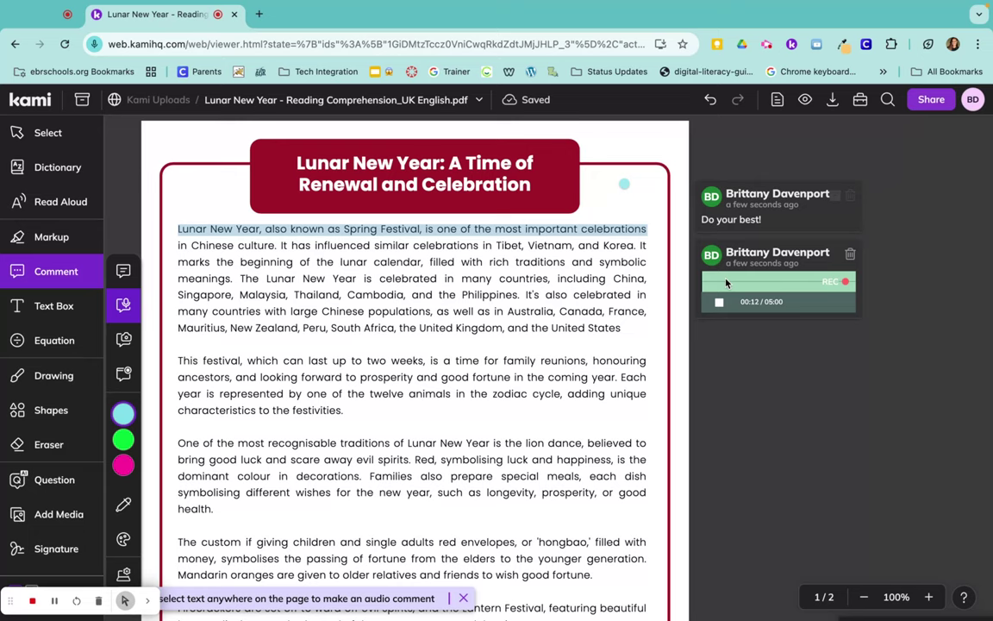
{"action": "left_click", "coordinate": [719, 301]}
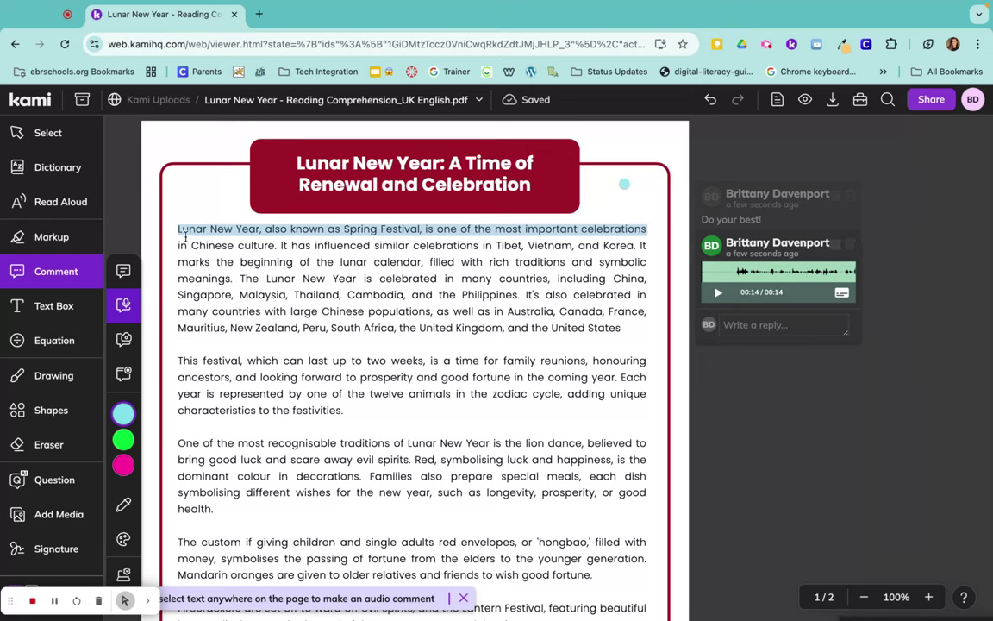
{"action": "mouse_move", "coordinate": [369, 236]}
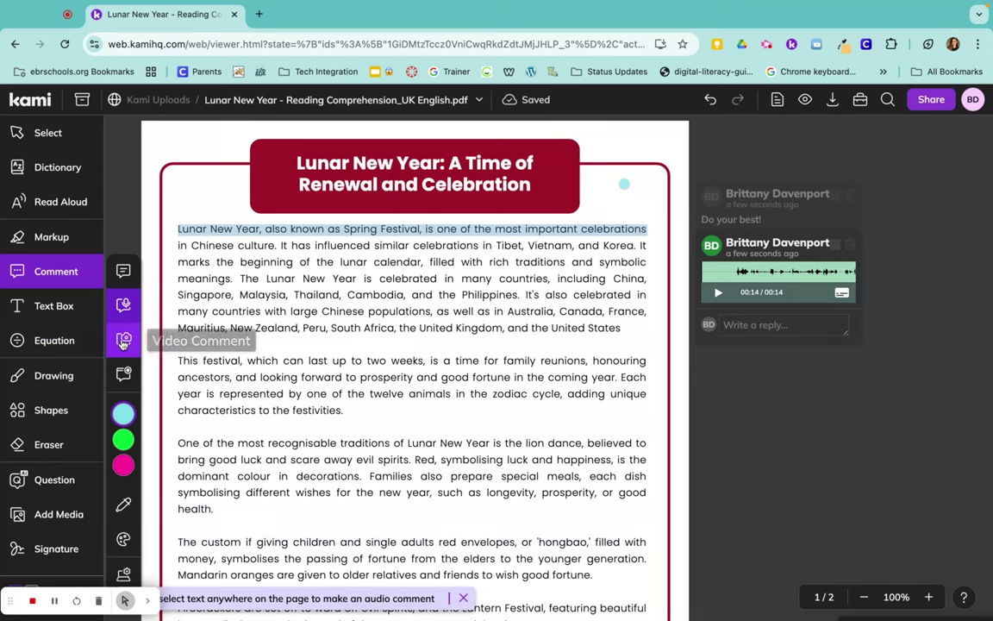
Step: Switch to Video Comment, select 'honouring' in paragraph two, and start a webcam recording
{"action": "left_click", "coordinate": [123, 305]}
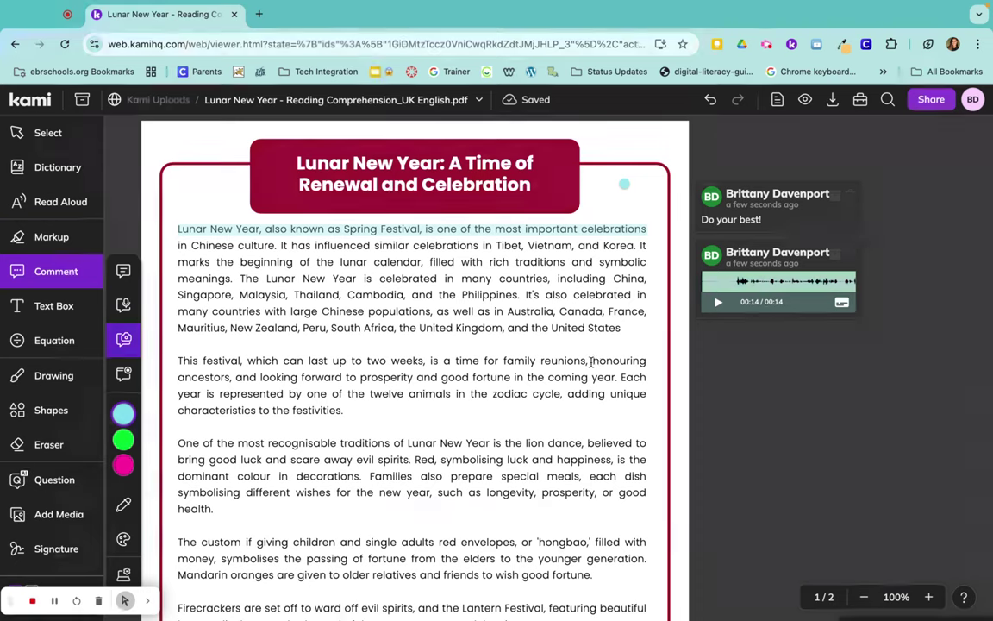
{"action": "left_click_drag", "start_coordinate": [590, 362], "coordinate": [645, 363]}
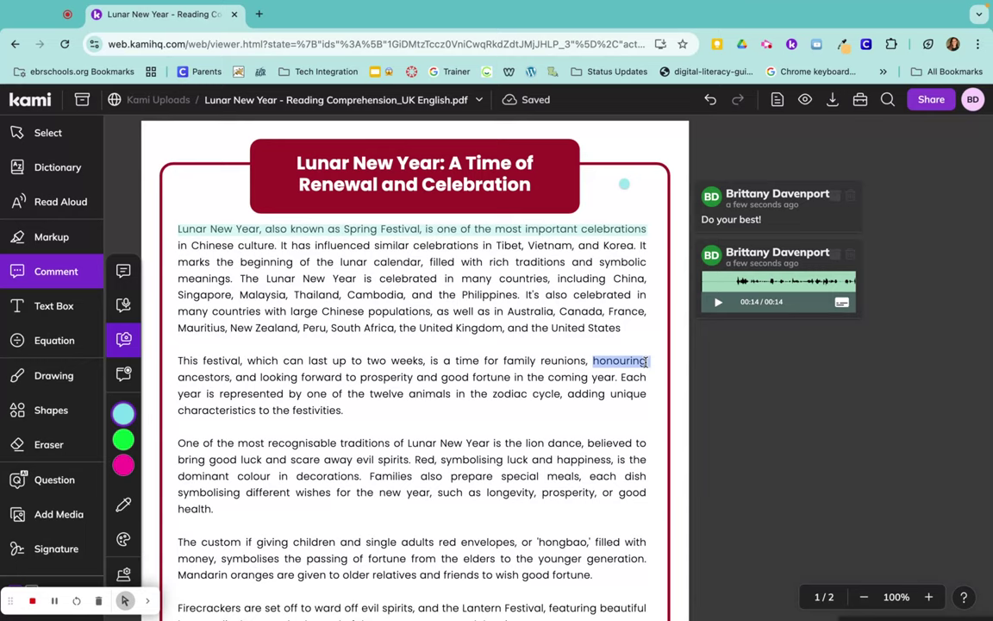
{"action": "left_click", "coordinate": [645, 362]}
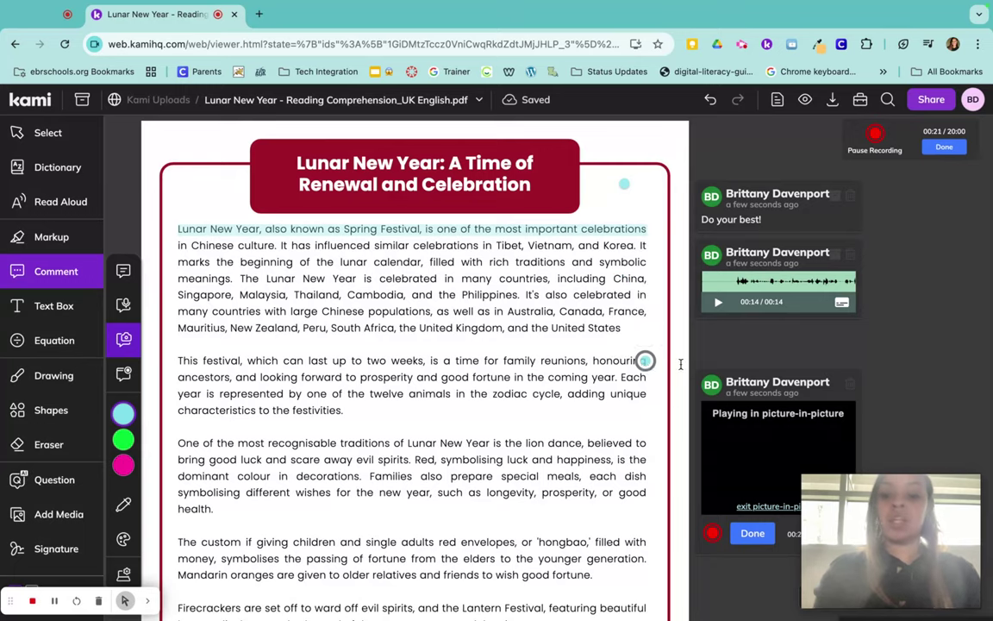
Step: Finish the video recording on 'honouring' and play the clip back
{"action": "left_click", "coordinate": [753, 533]}
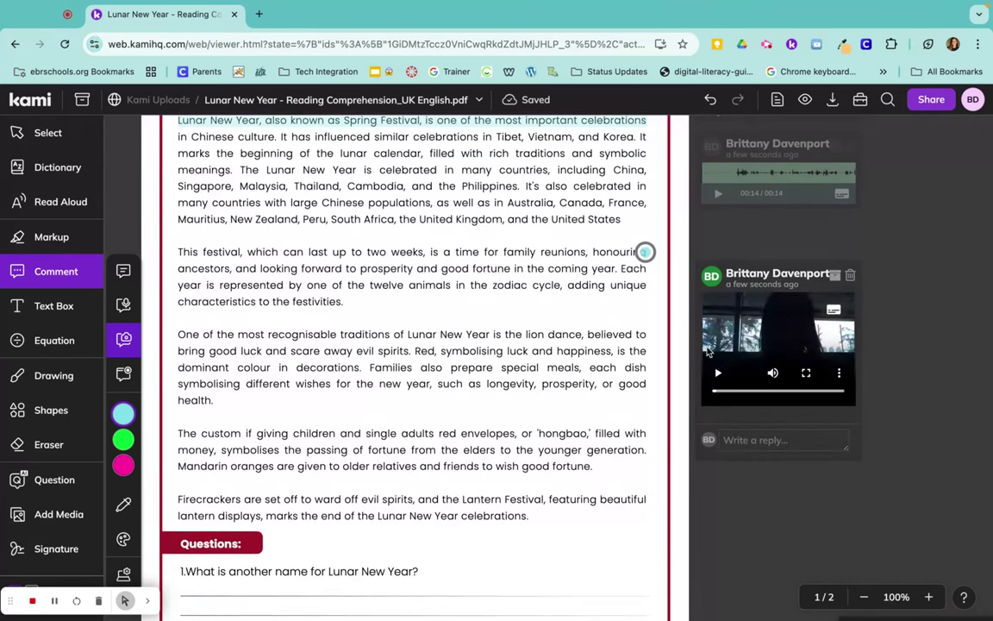
{"action": "left_click", "coordinate": [718, 373]}
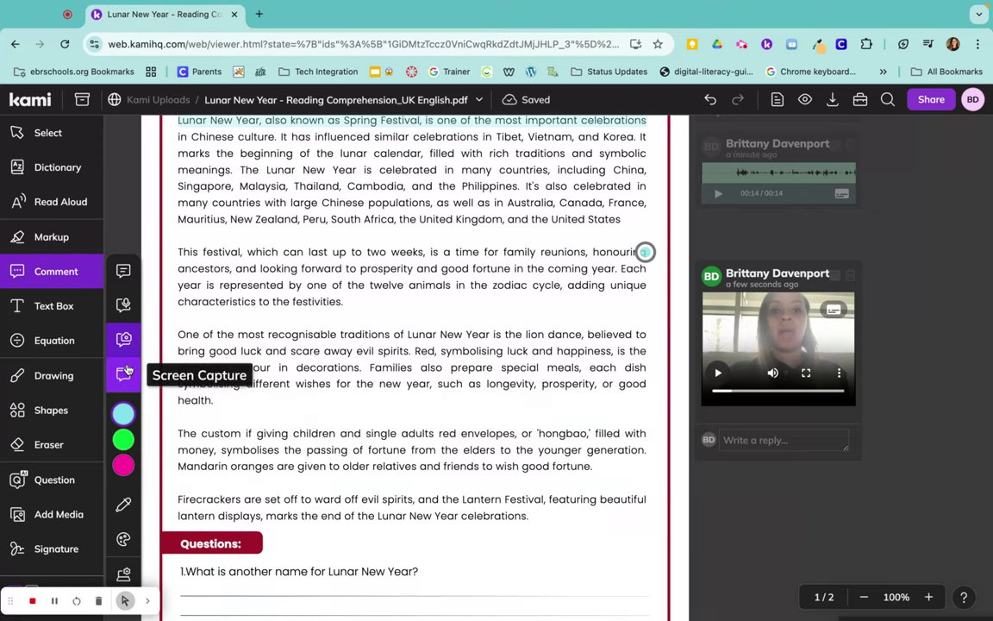
Step: Make screen capture the active comment type and place one after question 1
{"action": "left_click", "coordinate": [121, 373]}
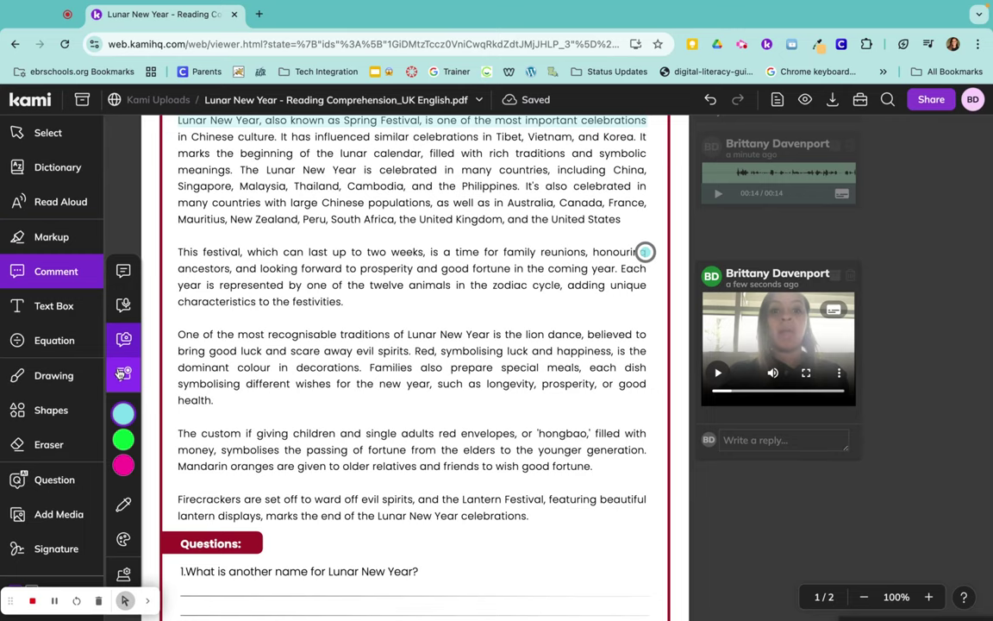
{"action": "left_click", "coordinate": [123, 372]}
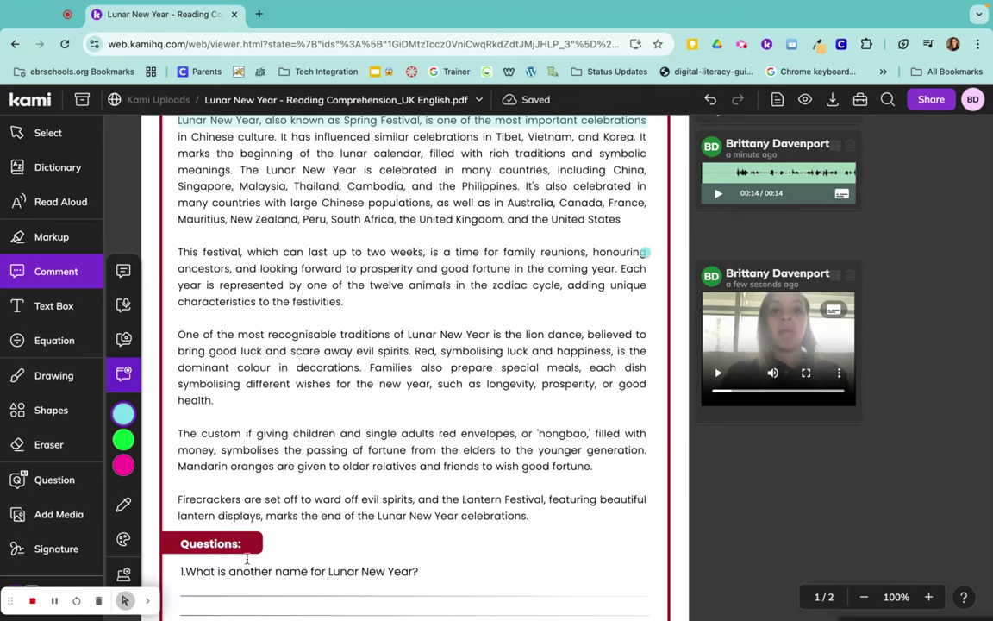
{"action": "left_click", "coordinate": [421, 572]}
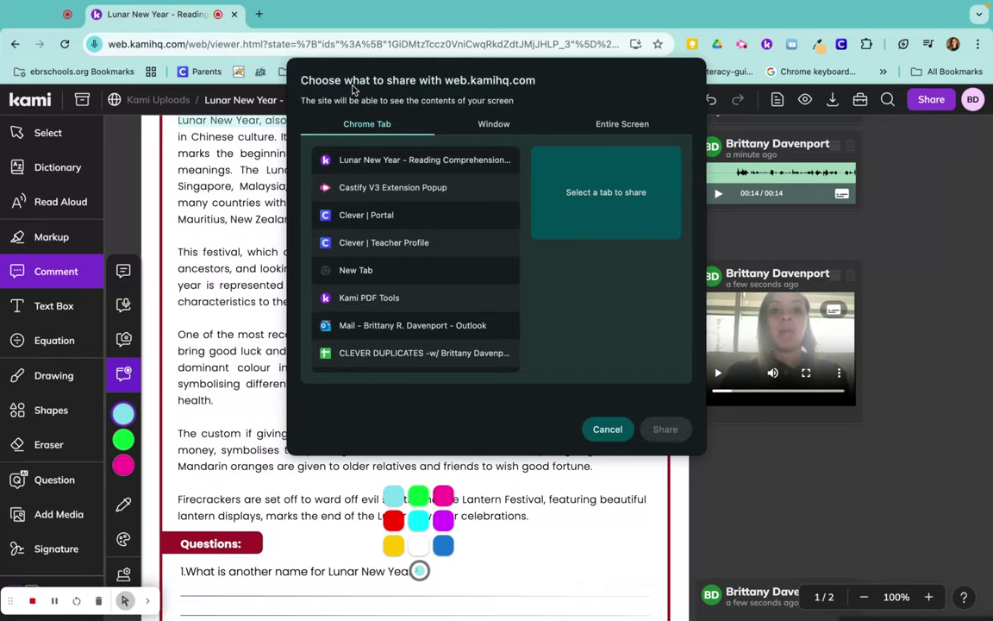
Step: Share the Lunar New Year browser window from the Window tab of Chrome's share dialog
{"action": "left_click", "coordinate": [486, 125]}
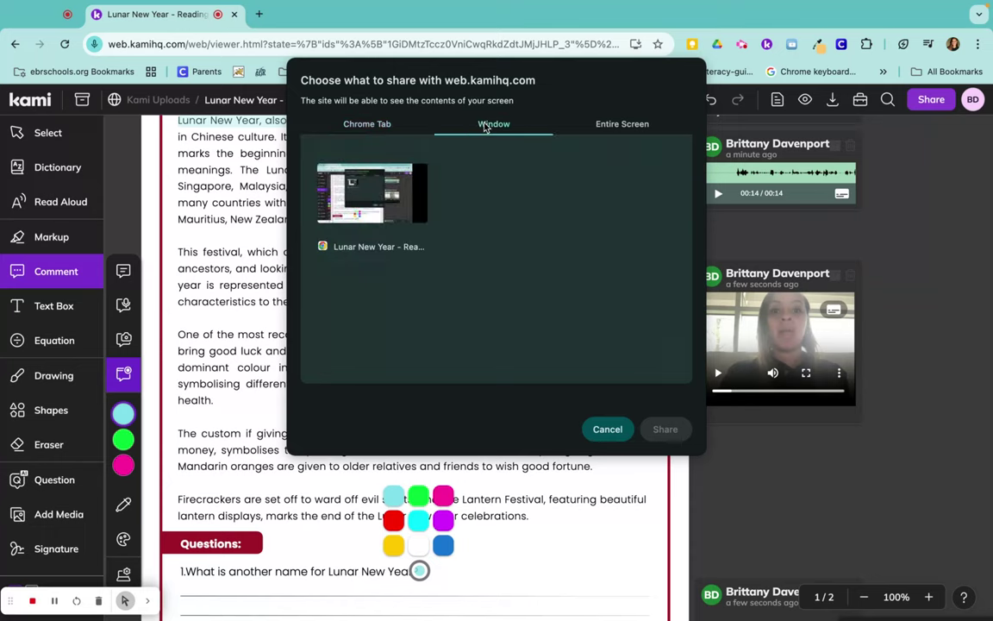
{"action": "left_click", "coordinate": [601, 124]}
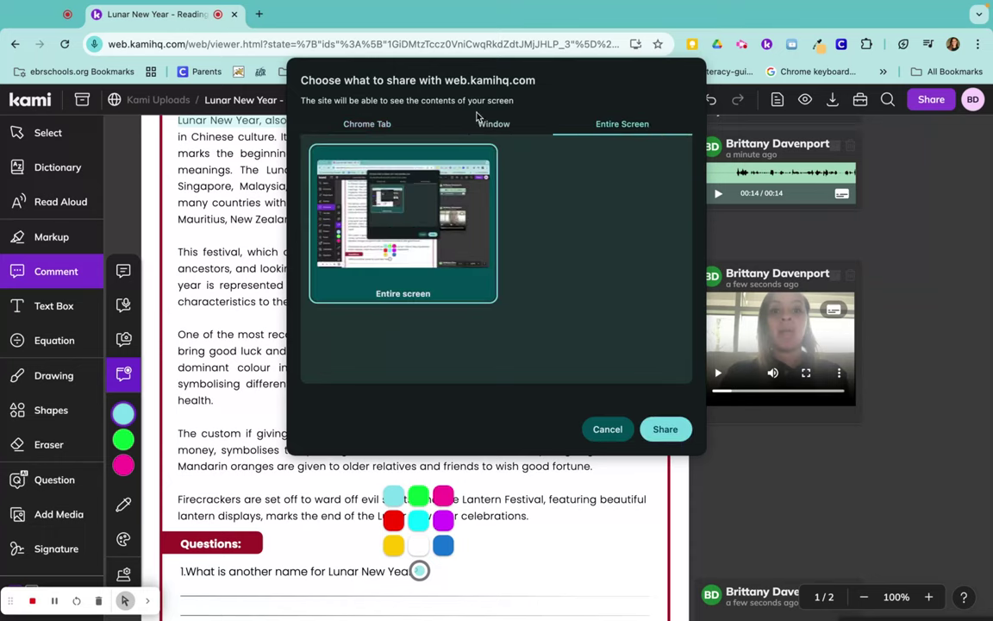
{"action": "left_click", "coordinate": [439, 123]}
{"action": "left_click", "coordinate": [395, 229]}
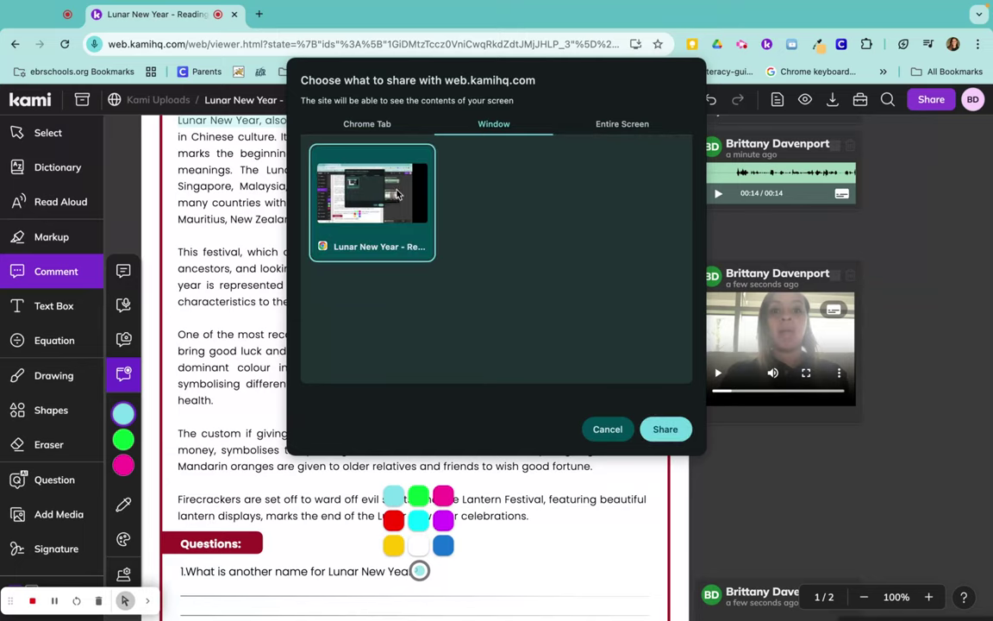
{"action": "left_click", "coordinate": [660, 432]}
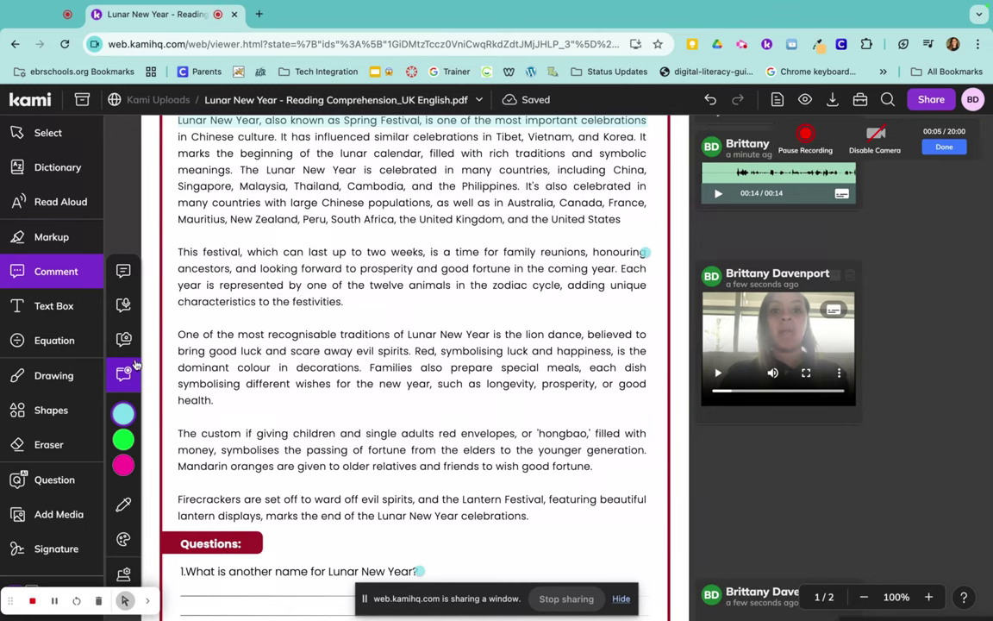
Step: During recording, add a text box on the Question 1 answer line and scroll to page 2
{"action": "scroll", "coordinate": [256, 221], "scroll_direction": "up", "scroll_amount": 3}
{"action": "scroll", "coordinate": [282, 245], "scroll_direction": "down", "scroll_amount": 6}
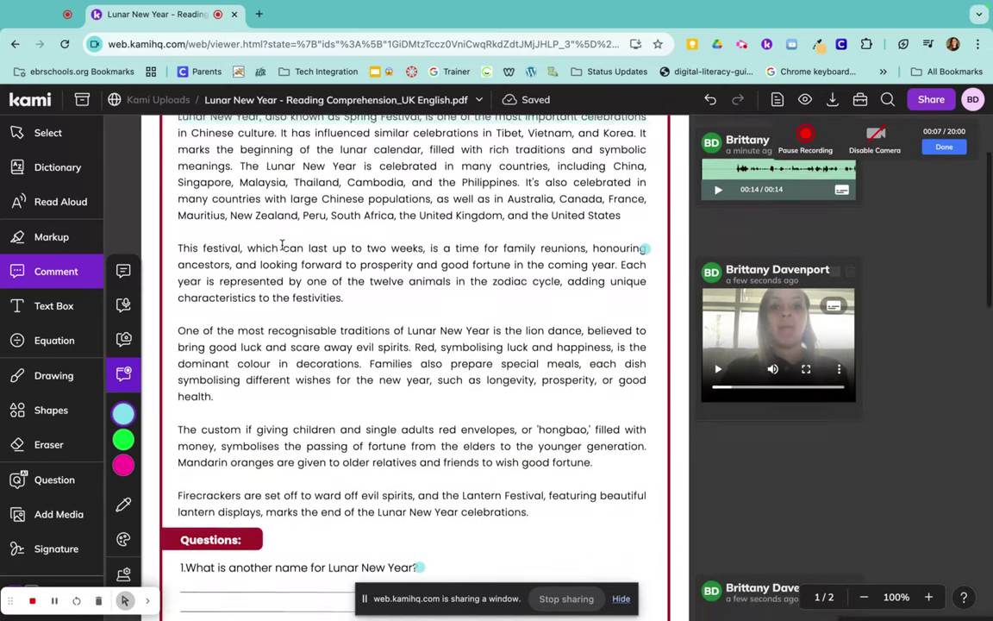
{"action": "scroll", "coordinate": [282, 245], "scroll_direction": "down", "scroll_amount": 1}
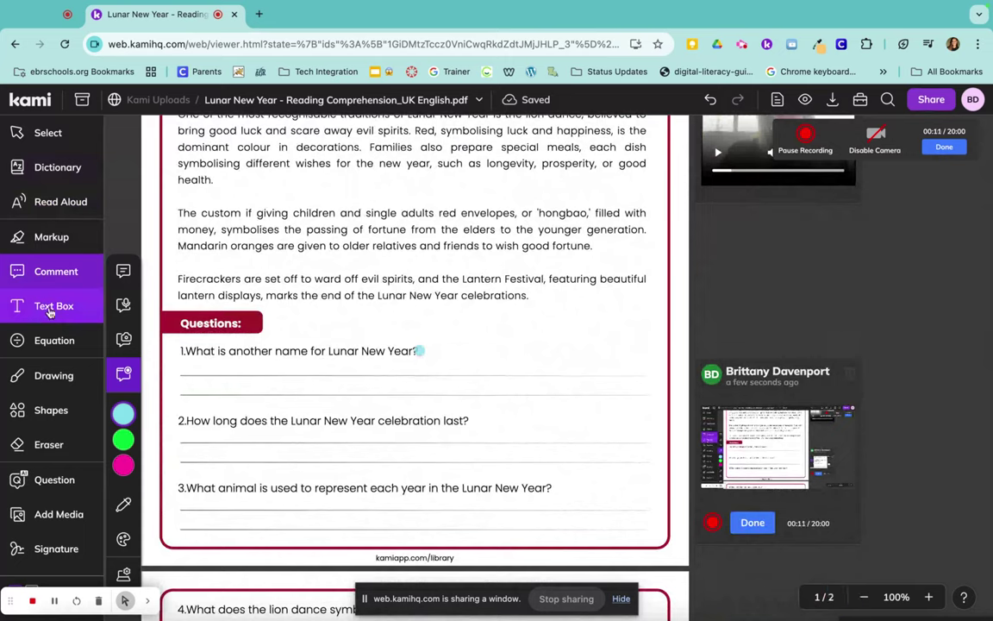
{"action": "left_click", "coordinate": [183, 361]}
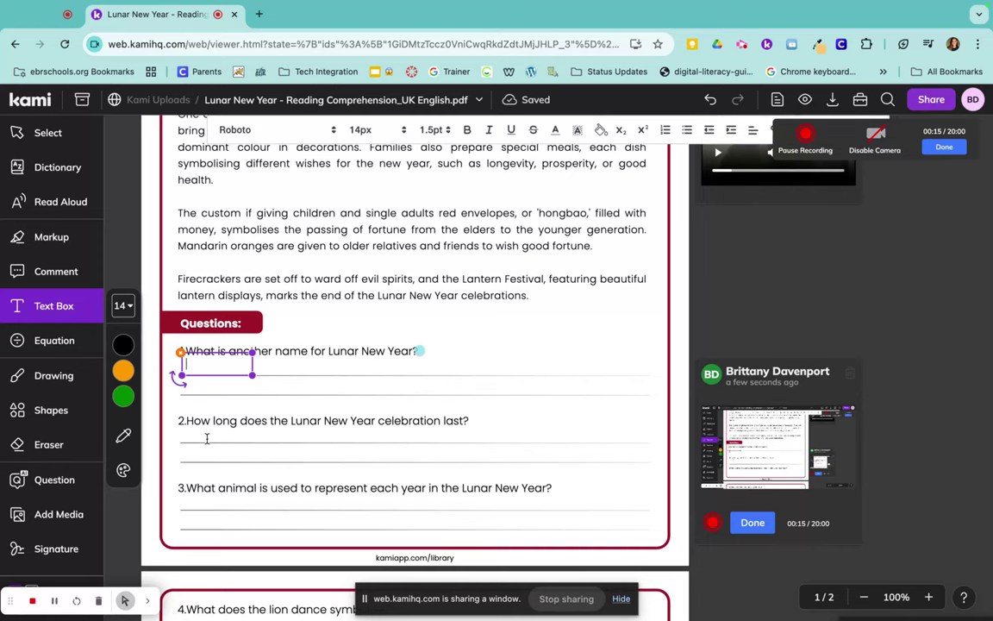
{"action": "scroll", "coordinate": [224, 461], "scroll_direction": "down", "scroll_amount": 5}
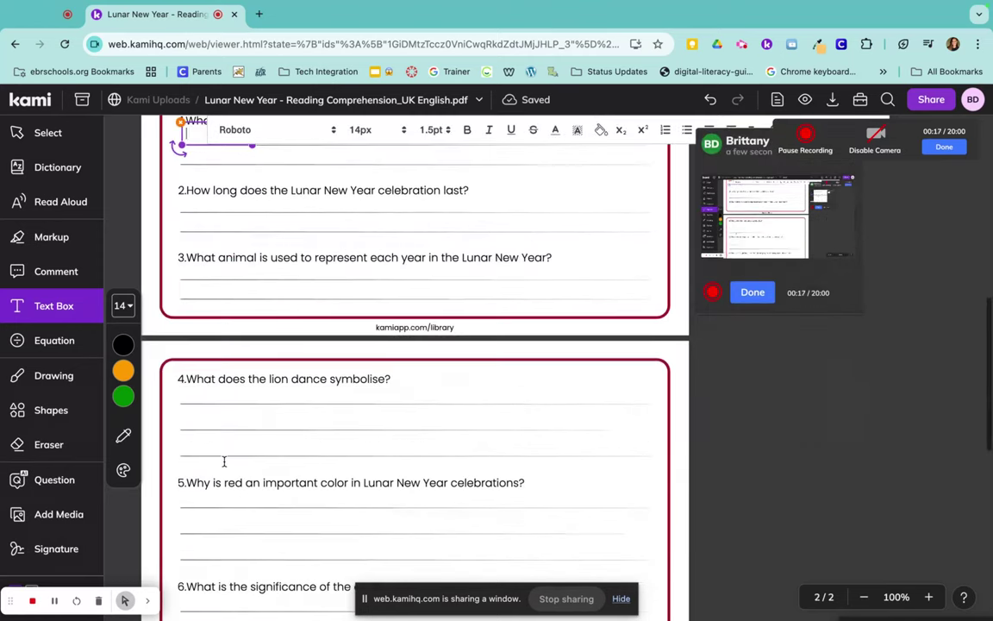
{"action": "scroll", "coordinate": [224, 461], "scroll_direction": "down", "scroll_amount": 3}
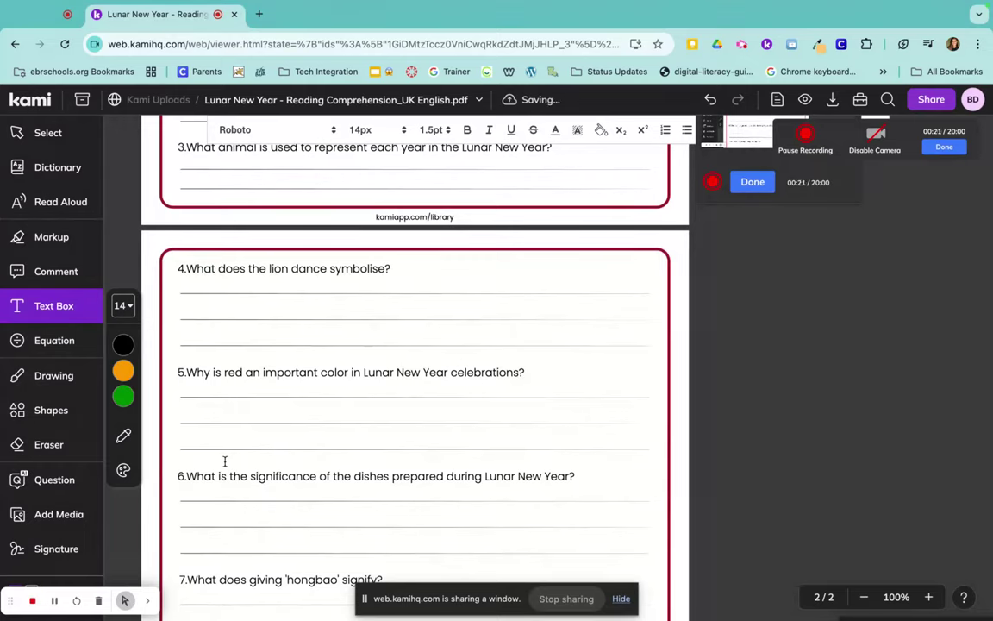
Step: Open a new Chrome tab and show the Google apps panel on the Google page
{"action": "left_click", "coordinate": [259, 15]}
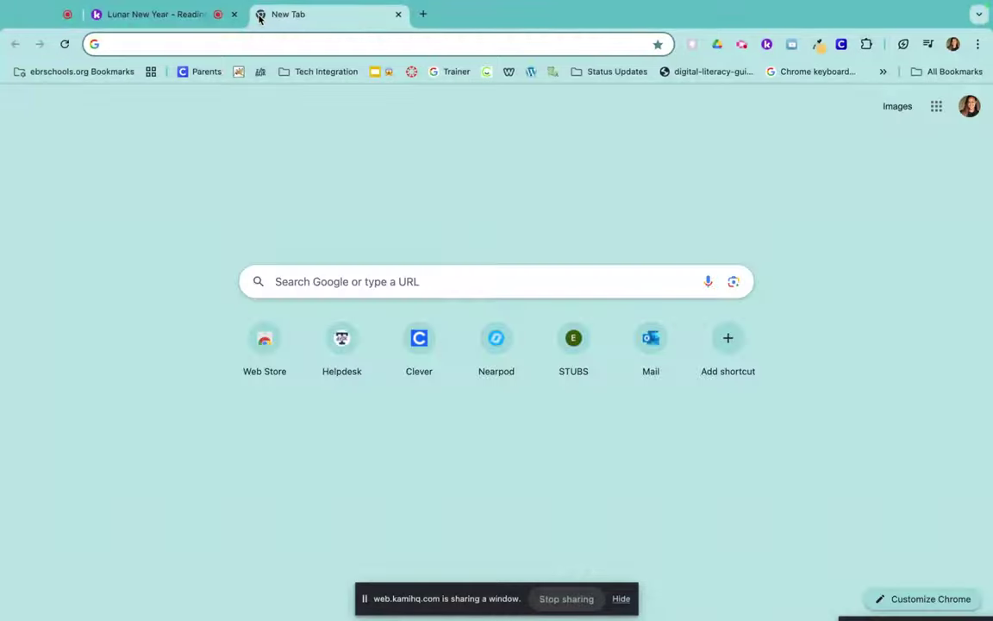
{"action": "left_click", "coordinate": [938, 106]}
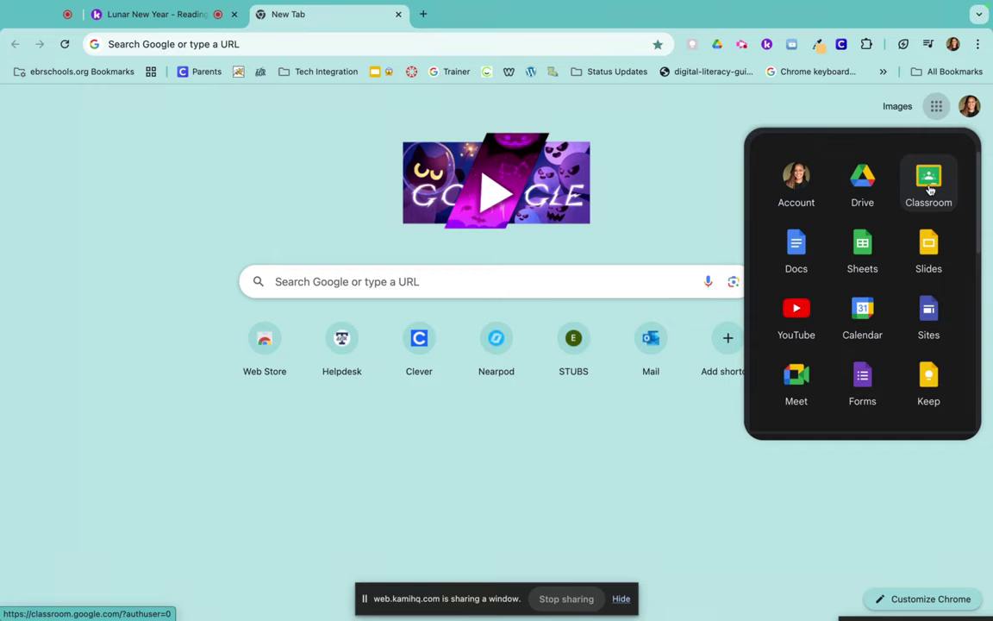
Step: Back in Kami, stop the recording to post the 39-second comment, scrub it, then play it full screen
{"action": "left_click", "coordinate": [193, 23]}
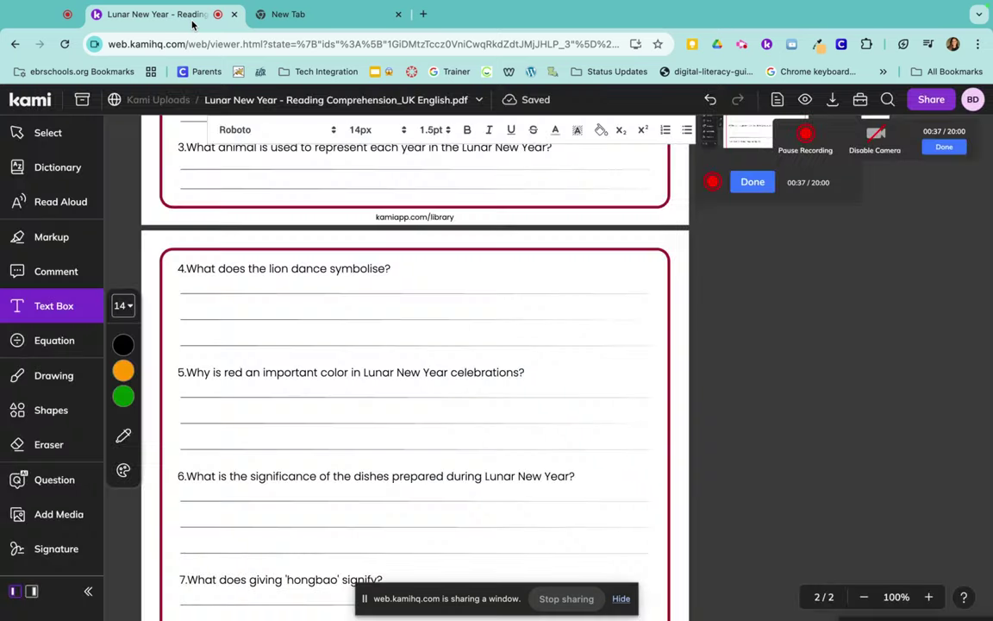
{"action": "left_click", "coordinate": [746, 182]}
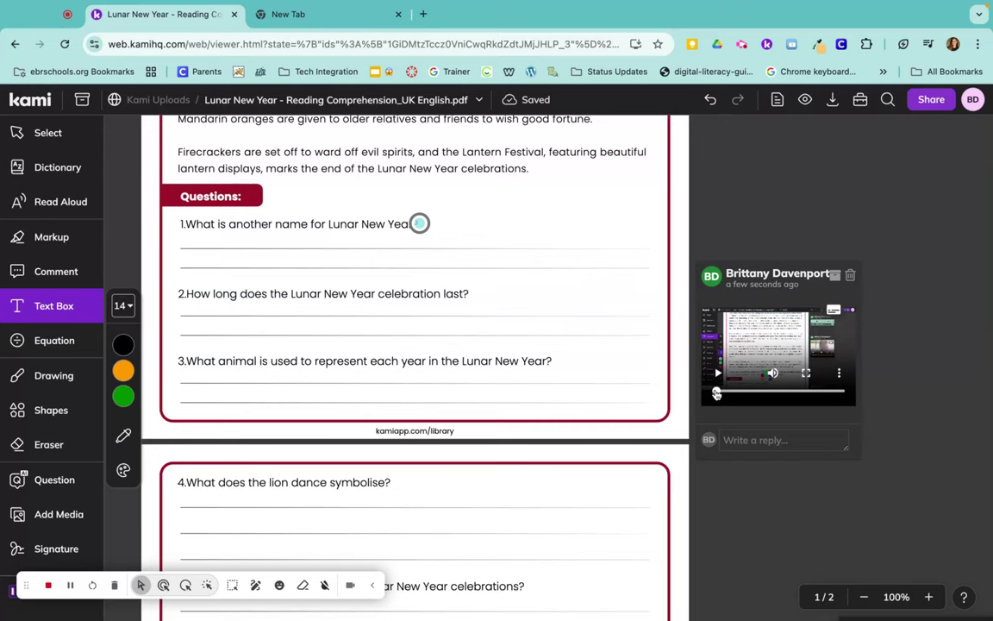
{"action": "left_click_drag", "start_coordinate": [717, 394], "coordinate": [794, 394]}
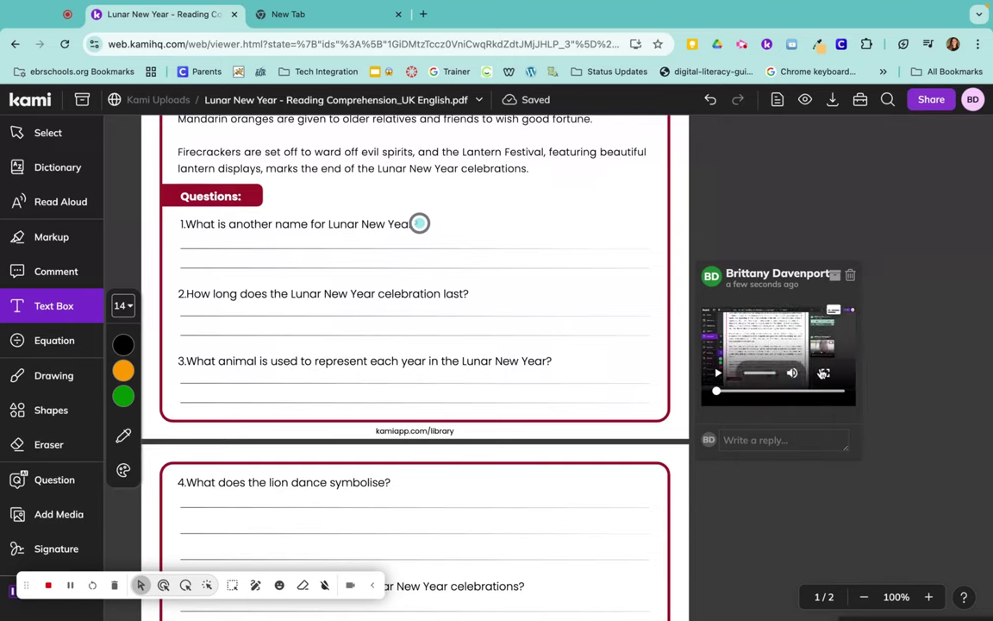
{"action": "left_click", "coordinate": [807, 372]}
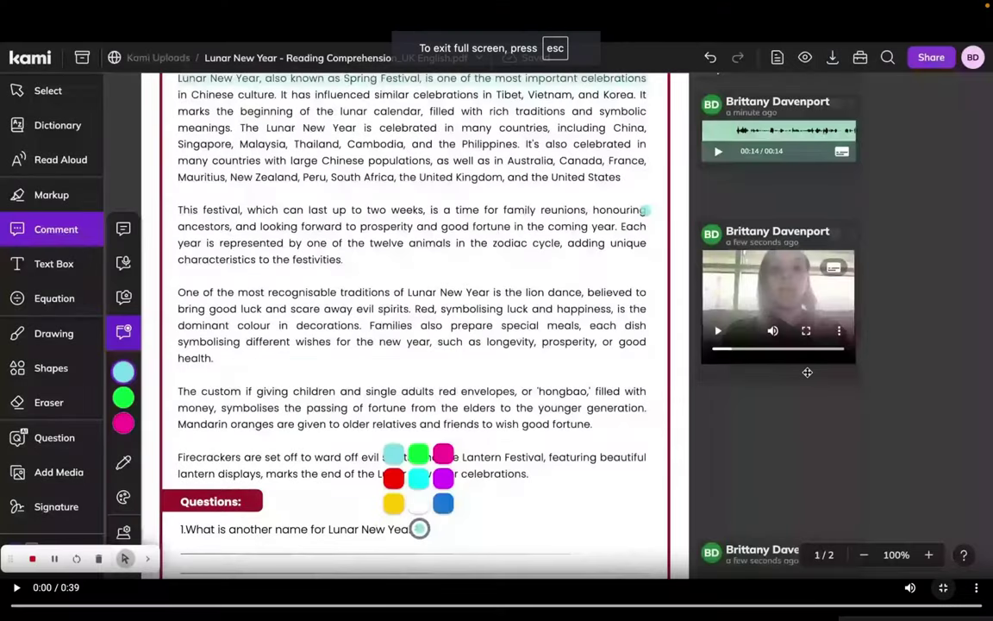
Step: Drag the seek bar through the full-screen recording, then exit back to the document
{"action": "left_click", "coordinate": [16, 608]}
{"action": "left_click_drag", "start_coordinate": [16, 608], "coordinate": [790, 606]}
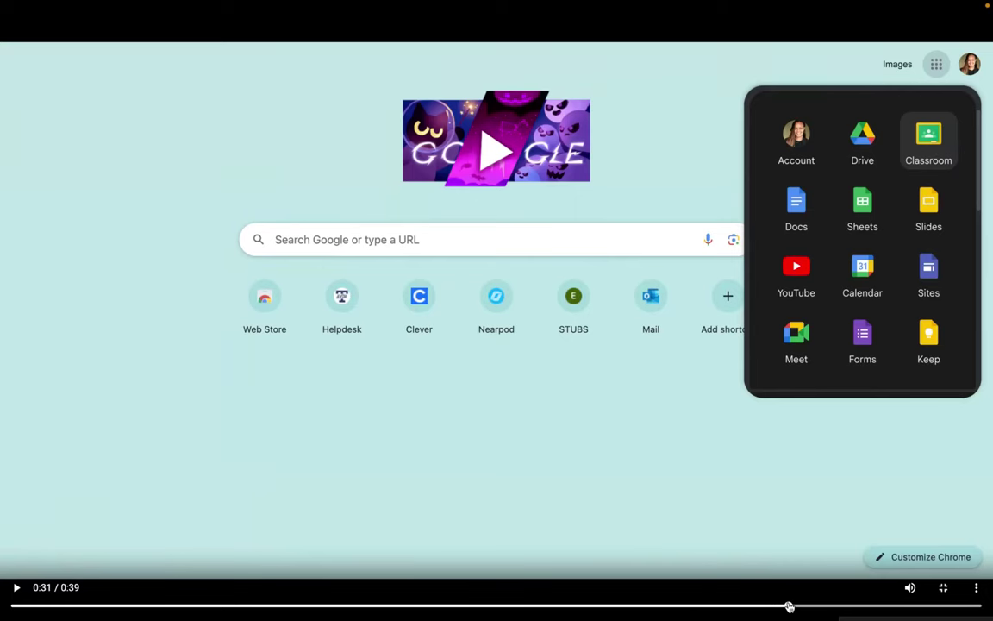
{"action": "left_click", "coordinate": [944, 587]}
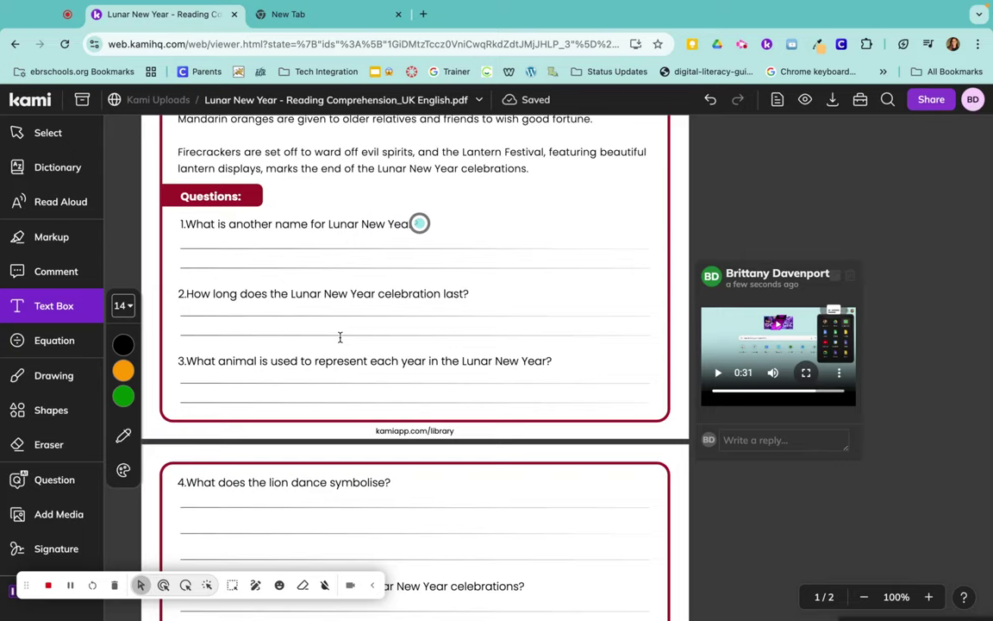
{"action": "scroll", "coordinate": [339, 337], "scroll_direction": "up", "scroll_amount": 3}
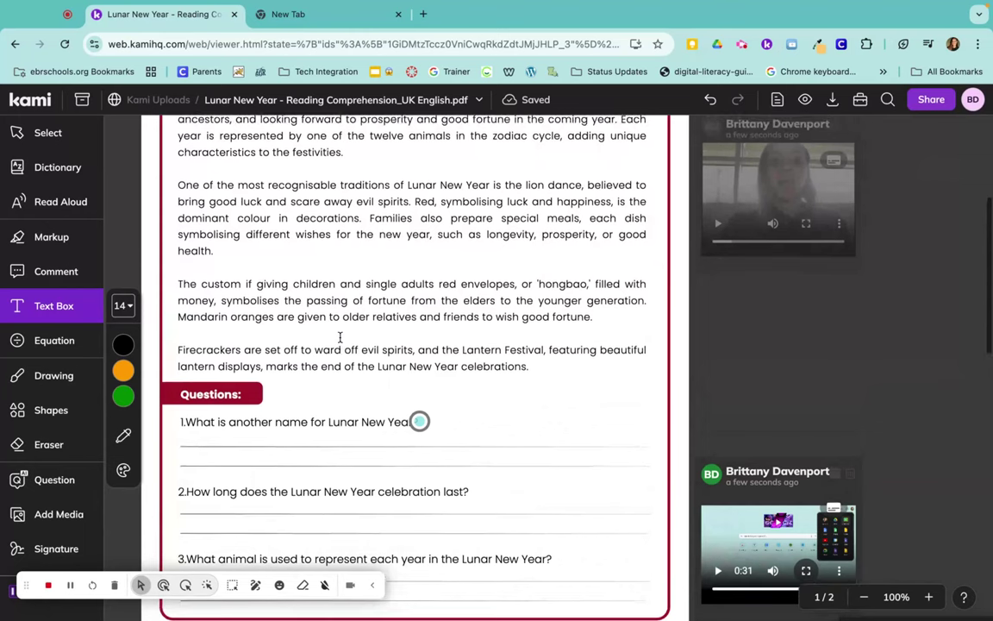